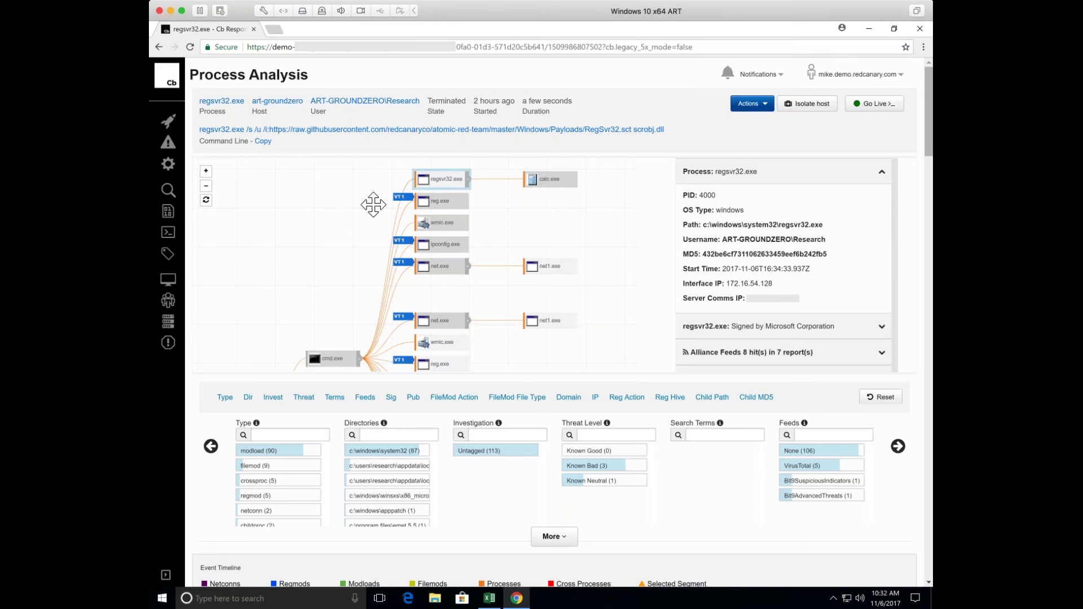
Open the process analysis for calc.exe, the child of regsvr32.exe, in the process graph
{"action": "left_click_drag", "start_coordinate": [383, 198], "coordinate": [384, 196]}
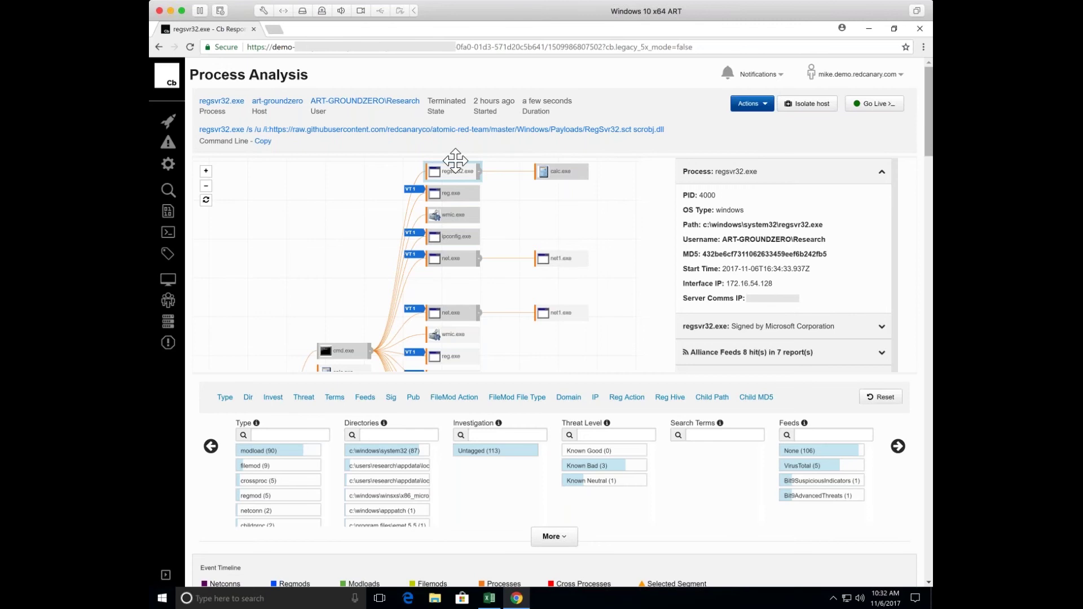
{"action": "double_click", "coordinate": [555, 175]}
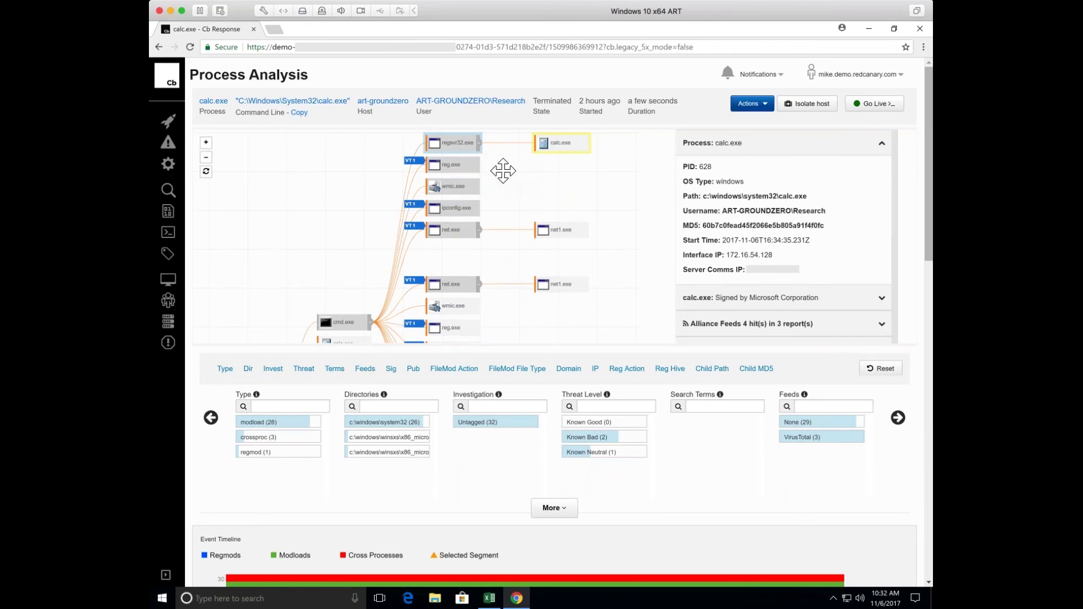
Review reg.exe, copying its command line, then wmic.exe, ending on ipconfig.exe's details
{"action": "left_click_drag", "start_coordinate": [496, 171], "coordinate": [502, 172]}
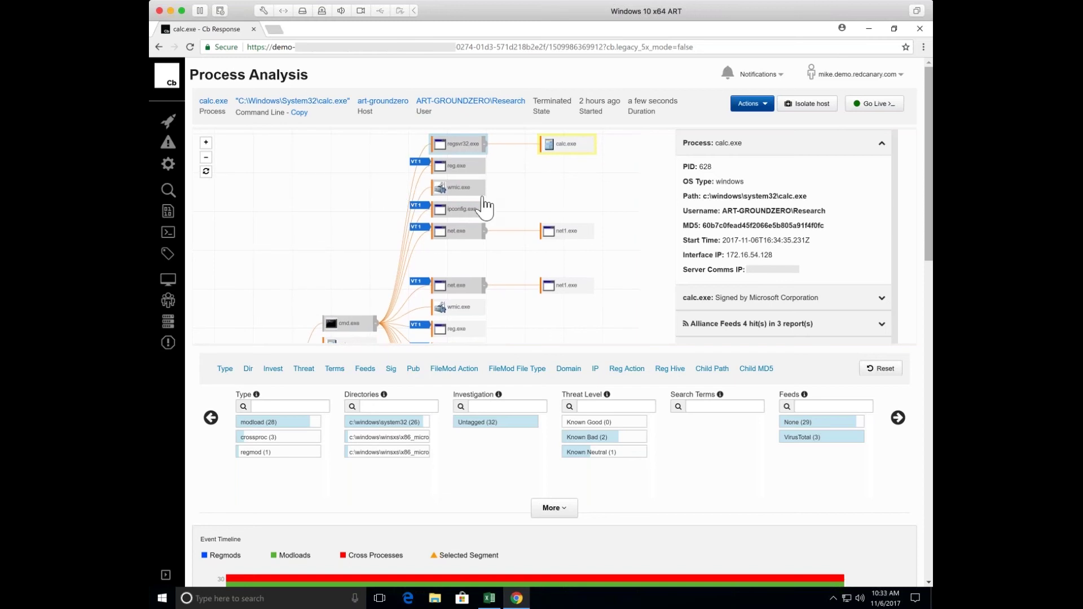
{"action": "mouse_move", "coordinate": [508, 205]}
{"action": "left_mouse_down"}
{"action": "mouse_move", "coordinate": [513, 174]}
{"action": "mouse_move", "coordinate": [515, 211]}
{"action": "mouse_move", "coordinate": [507, 201]}
{"action": "left_mouse_up"}
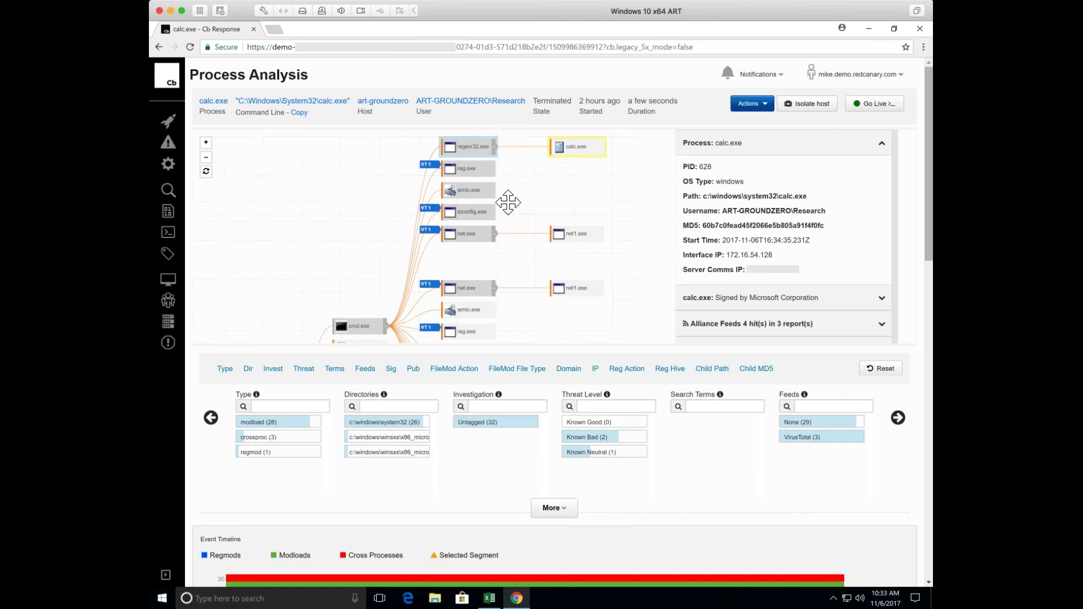
{"action": "left_click", "coordinate": [467, 174]}
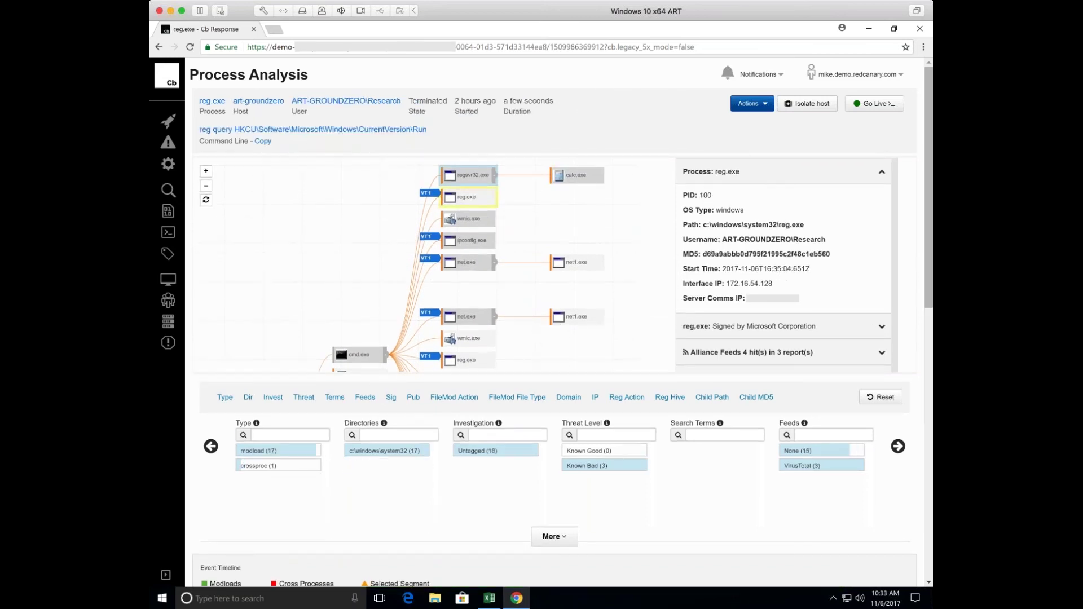
{"action": "left_click", "coordinate": [262, 142]}
{"action": "left_click", "coordinate": [468, 227]}
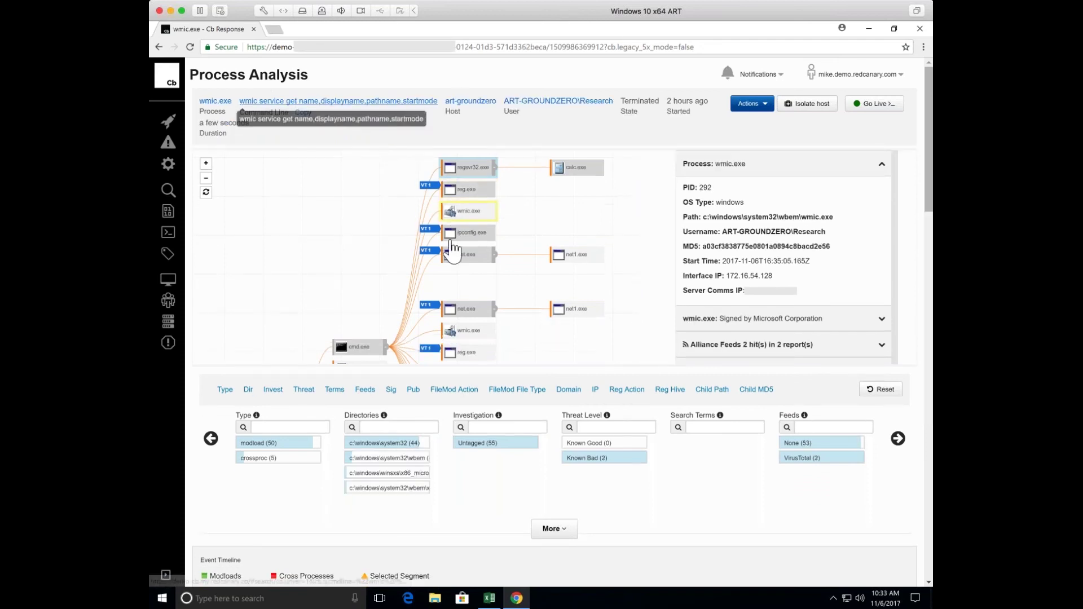
{"action": "left_click_drag", "start_coordinate": [509, 264], "coordinate": [505, 254]}
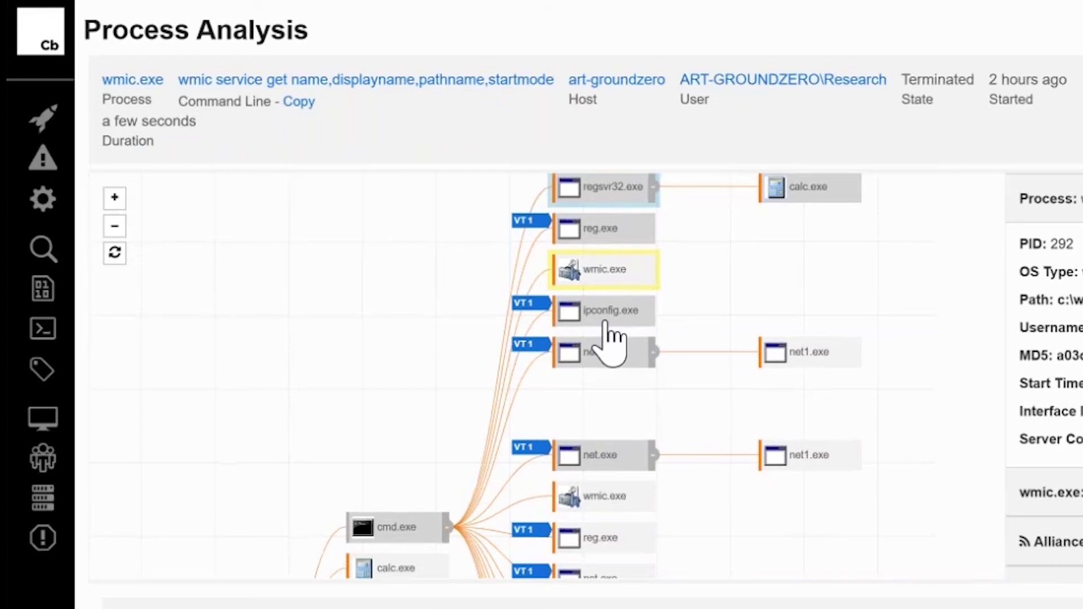
{"action": "left_click", "coordinate": [466, 241]}
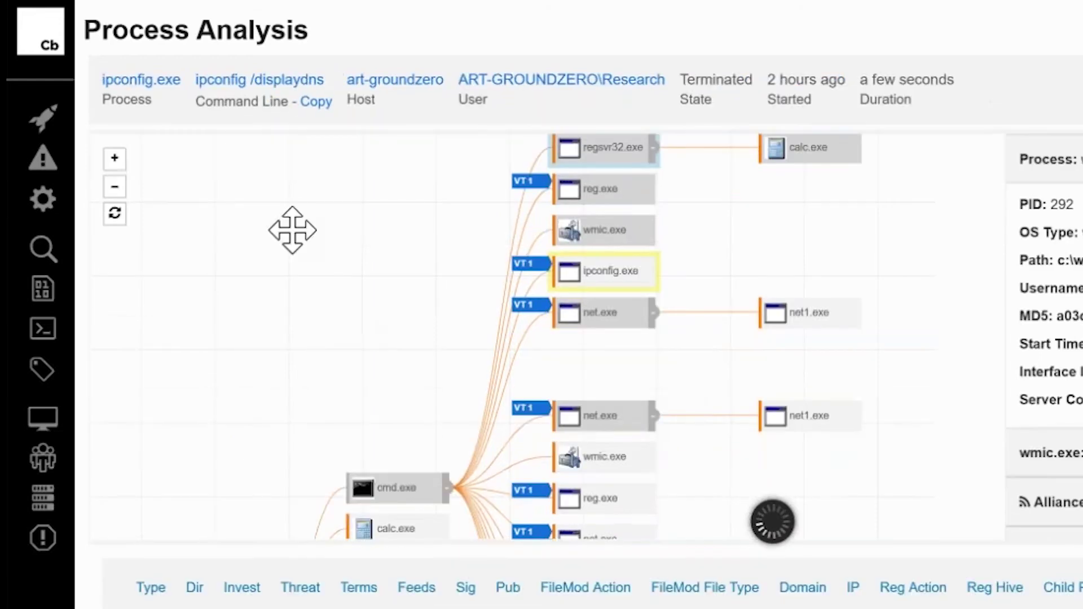
Scroll down the process graph and open the second regsvr32.exe under cmd.exe
{"action": "scroll", "coordinate": [710, 256], "scroll_direction": "down", "scroll_amount": 5}
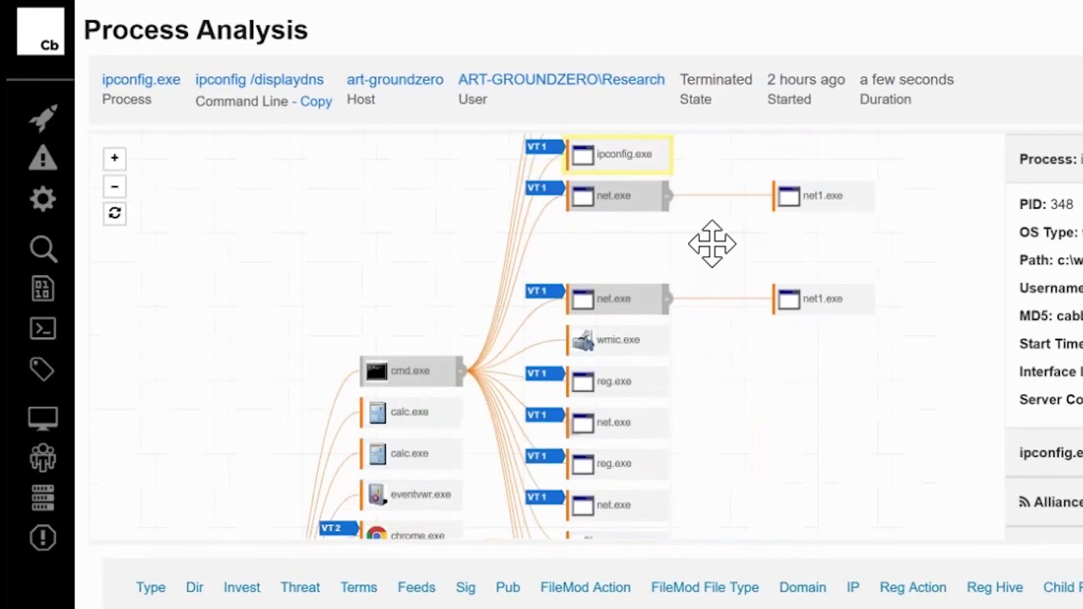
{"action": "scroll", "coordinate": [713, 356], "scroll_direction": "down", "scroll_amount": 5}
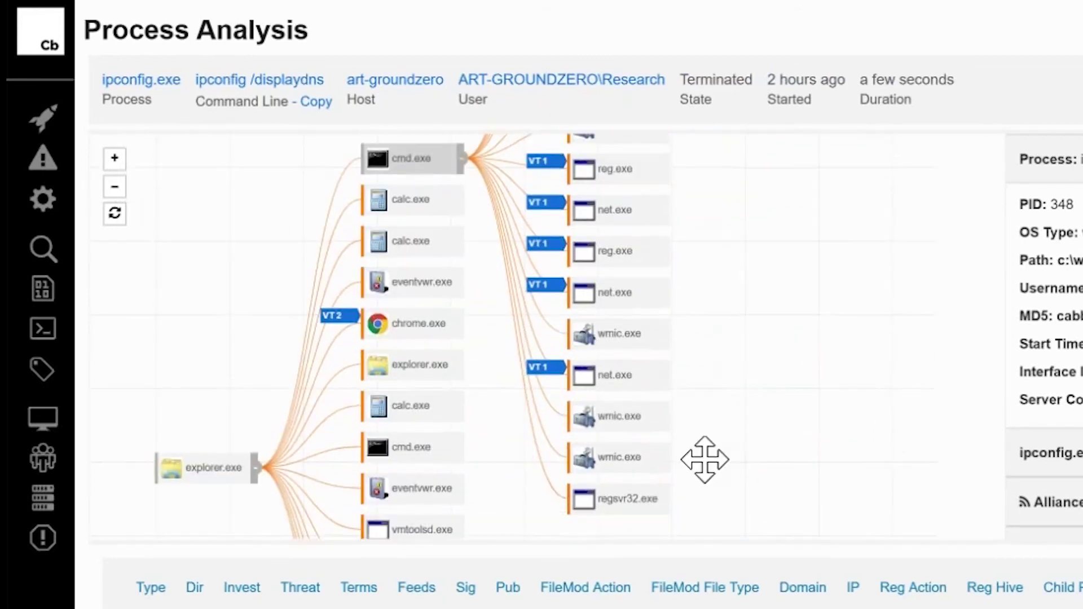
{"action": "left_click", "coordinate": [625, 475]}
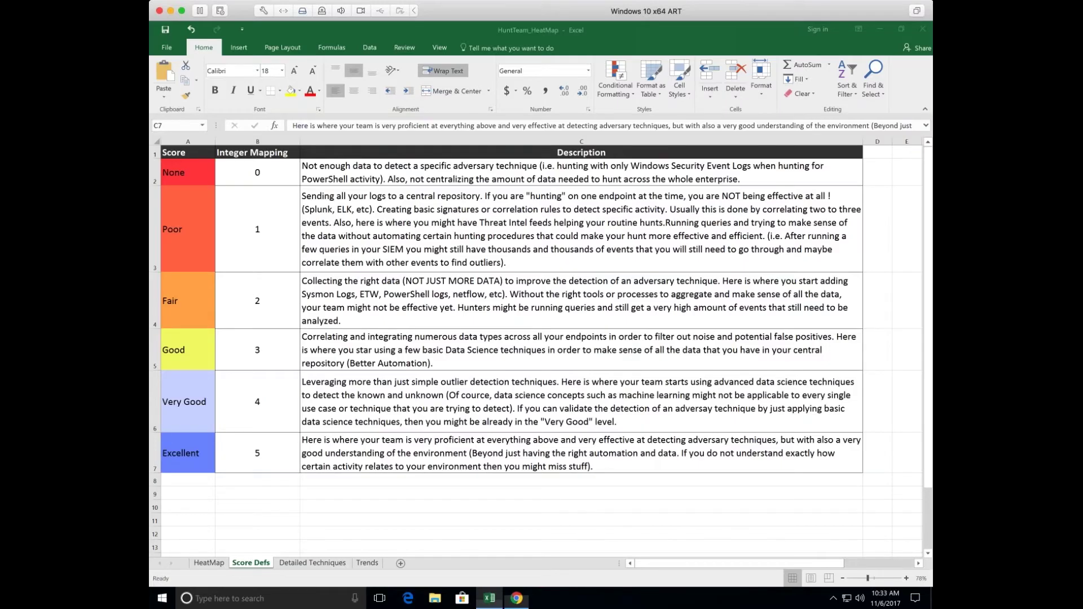
Switch to the HeatMap sheet and inspect the IF/VLOOKUP score formula in cell D8
{"action": "left_click", "coordinate": [233, 561]}
{"action": "left_click", "coordinate": [221, 563]}
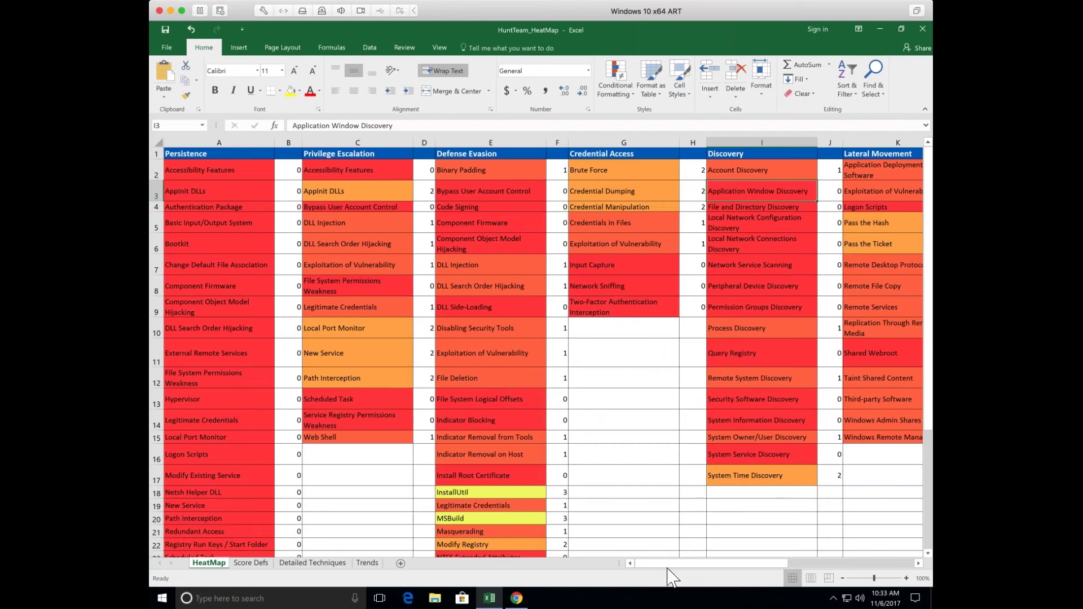
{"action": "mouse_move", "coordinate": [673, 566]}
{"action": "left_mouse_down"}
{"action": "mouse_move", "coordinate": [709, 575]}
{"action": "mouse_move", "coordinate": [679, 569]}
{"action": "left_mouse_up"}
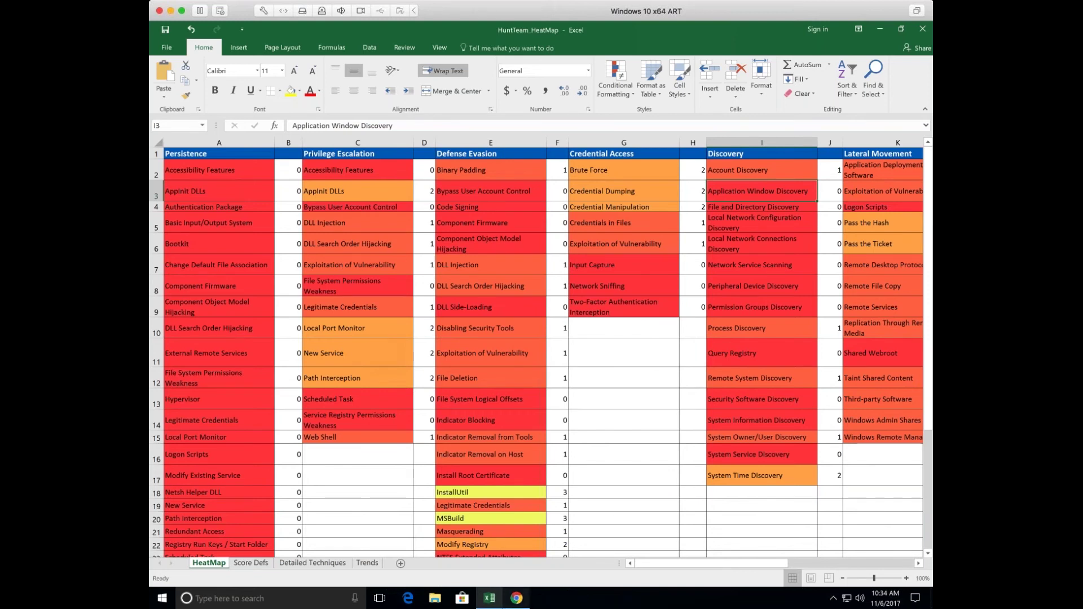
{"action": "mouse_move", "coordinate": [517, 598]}
{"action": "left_click", "coordinate": [438, 288]}
{"action": "left_click", "coordinate": [429, 288]}
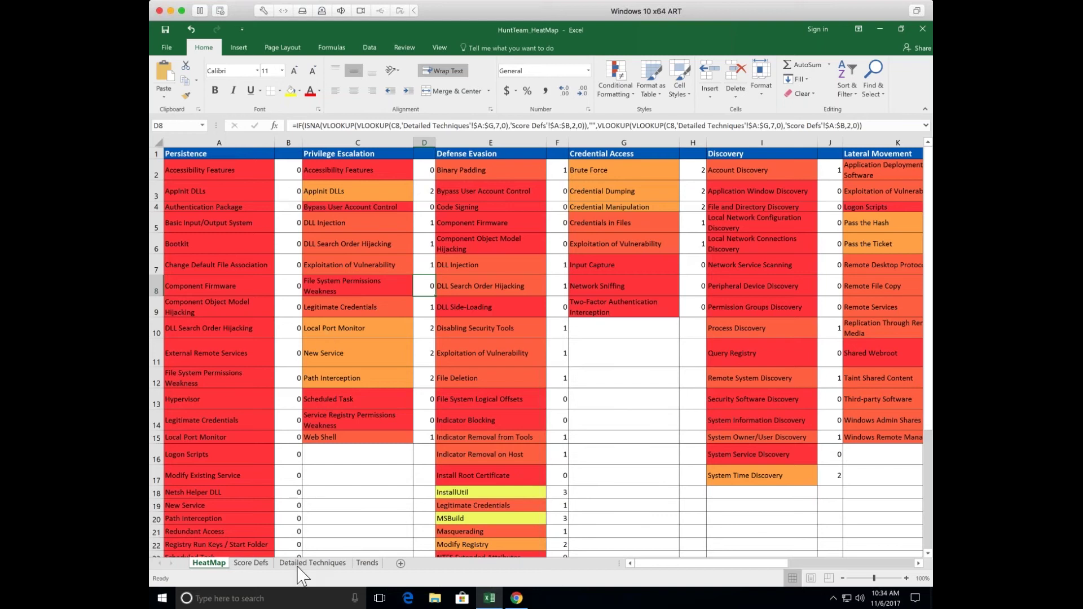
{"action": "left_click", "coordinate": [251, 563]}
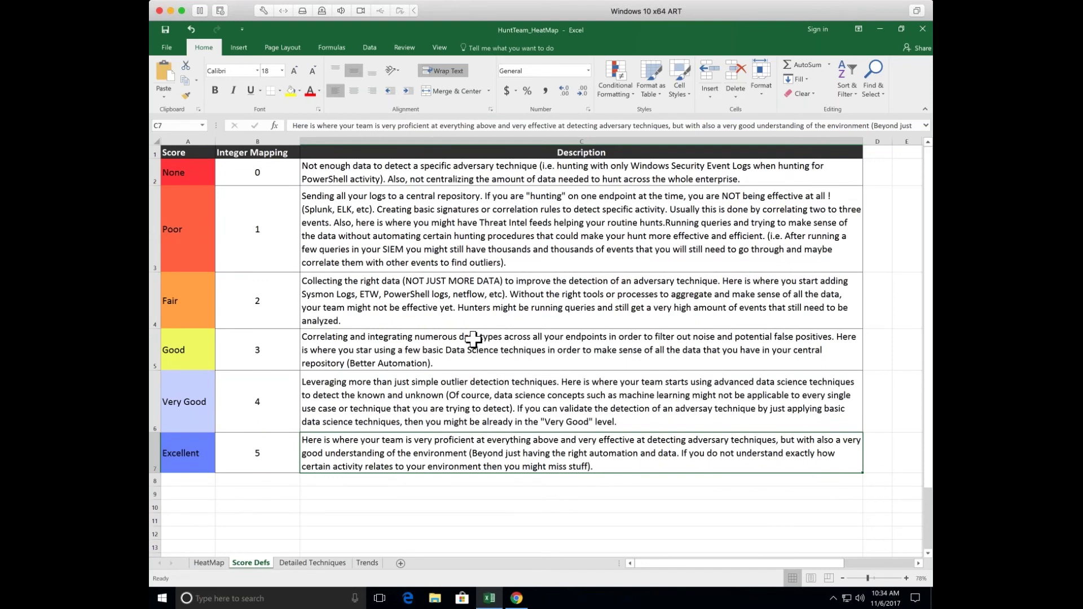
{"action": "left_click", "coordinate": [358, 201]}
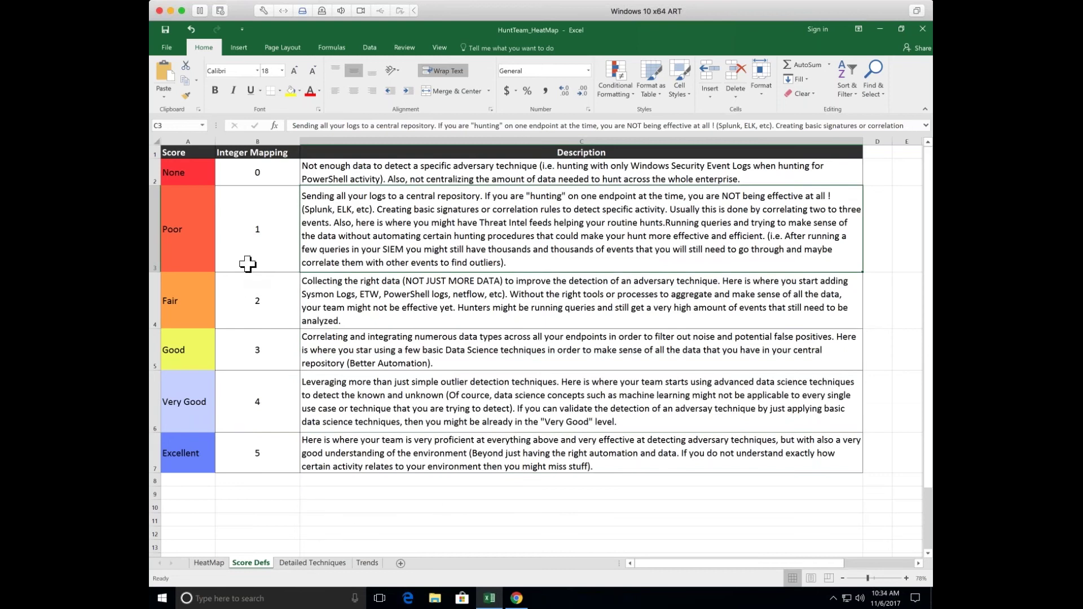
{"action": "left_click", "coordinate": [236, 180]}
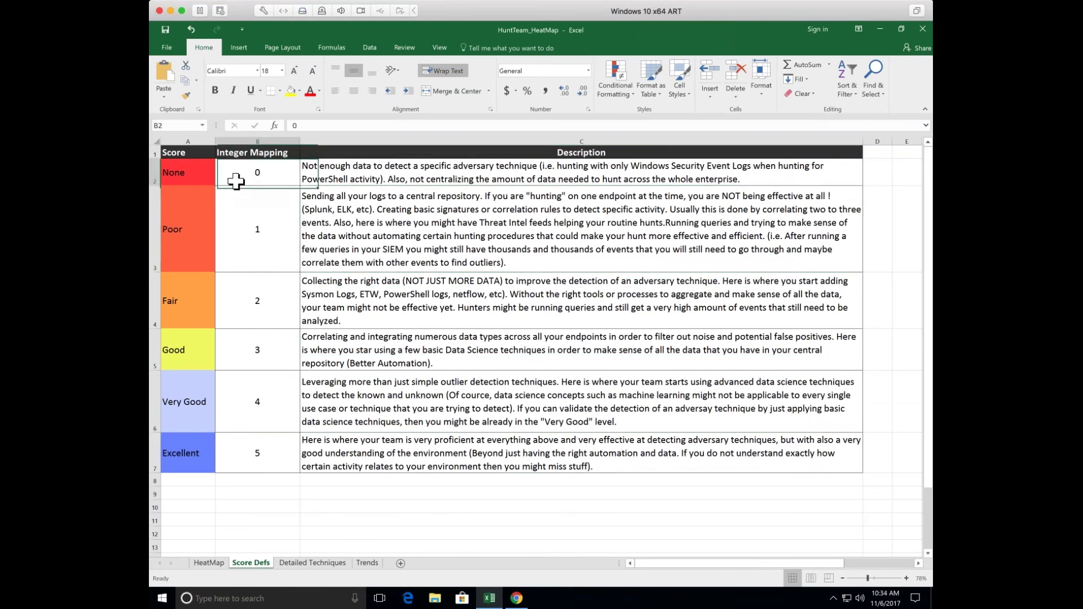
{"action": "left_click", "coordinate": [362, 180]}
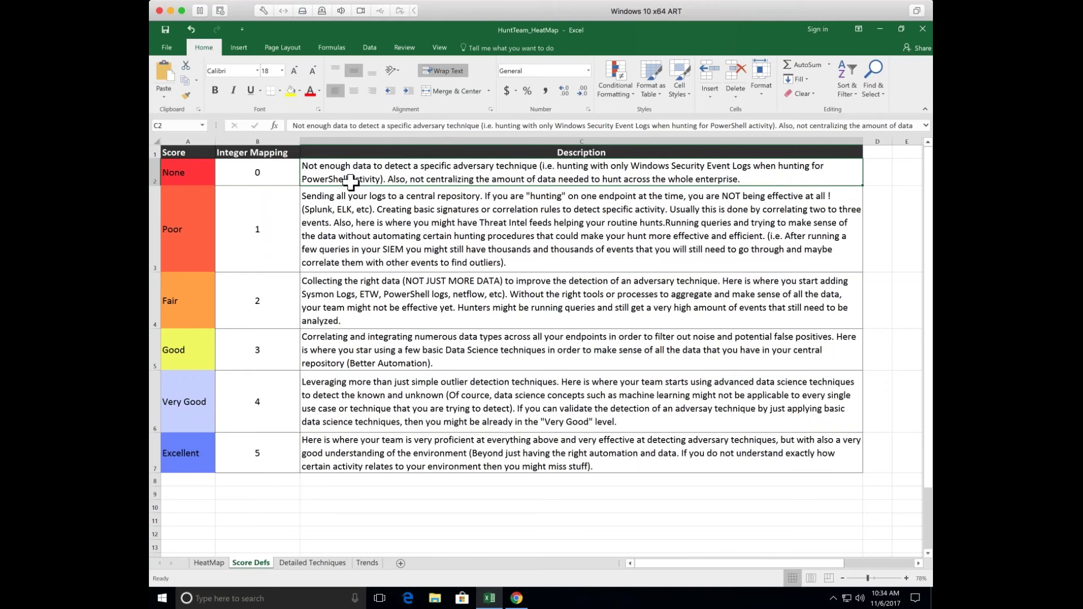
{"action": "left_click", "coordinate": [271, 179]}
{"action": "left_click", "coordinate": [341, 223]}
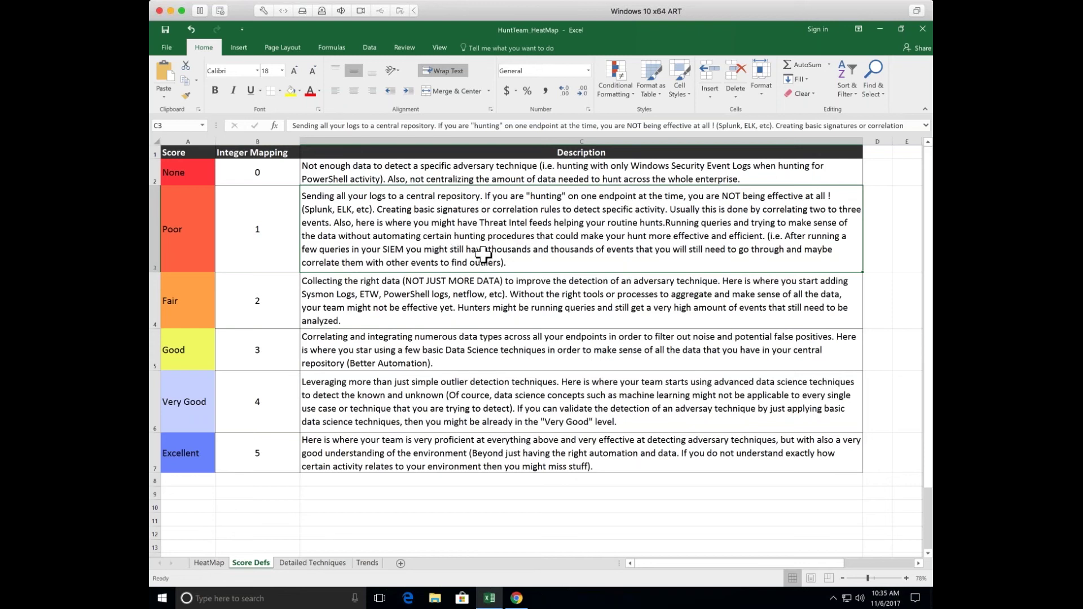
{"action": "left_click", "coordinate": [437, 286]}
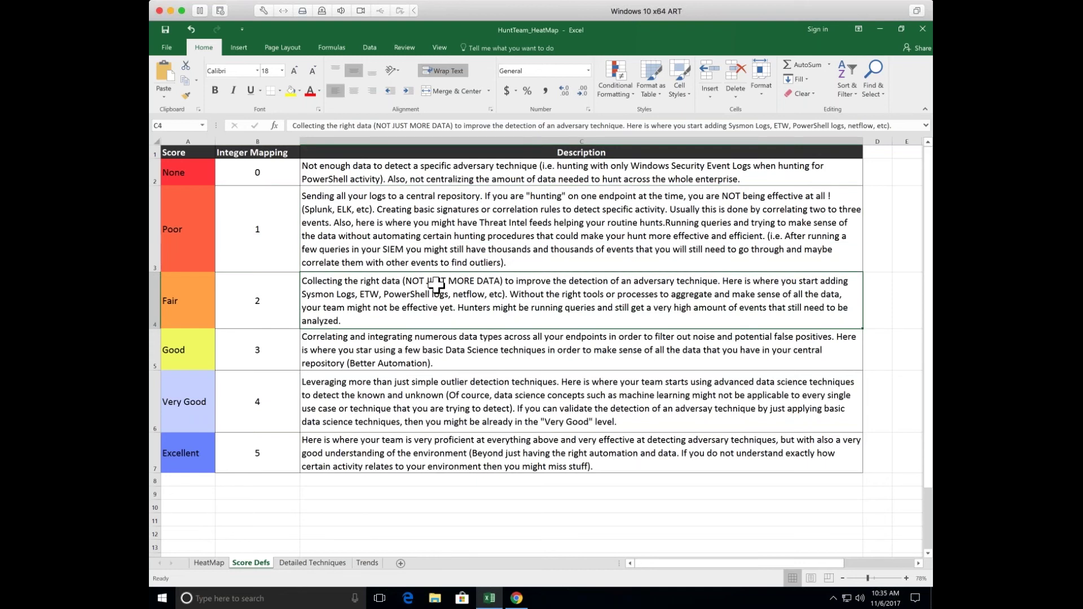
{"action": "key", "text": "Up"}
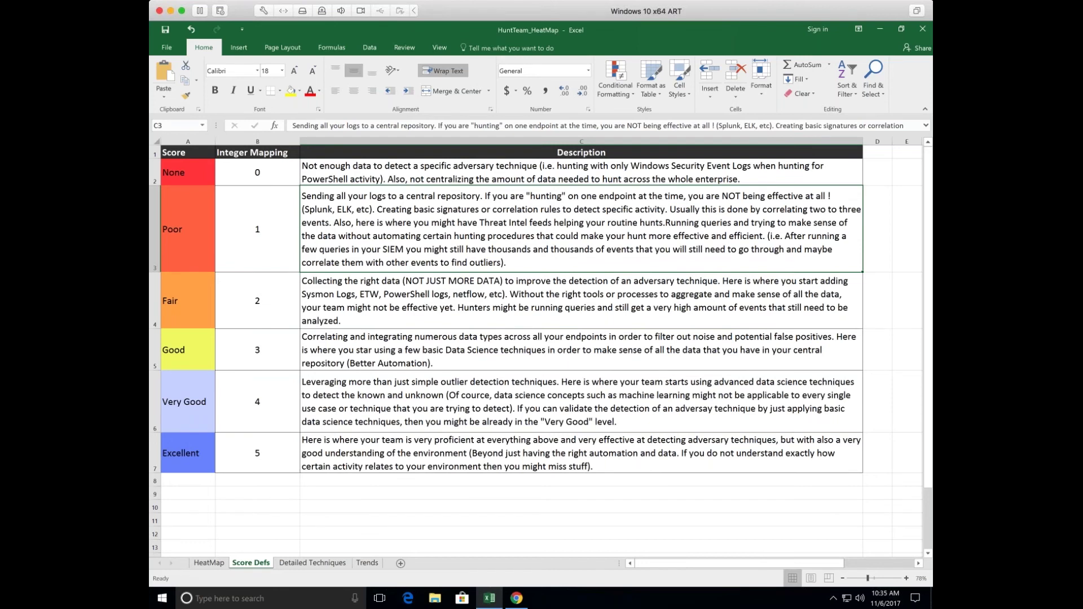
{"action": "left_click", "coordinate": [394, 294]}
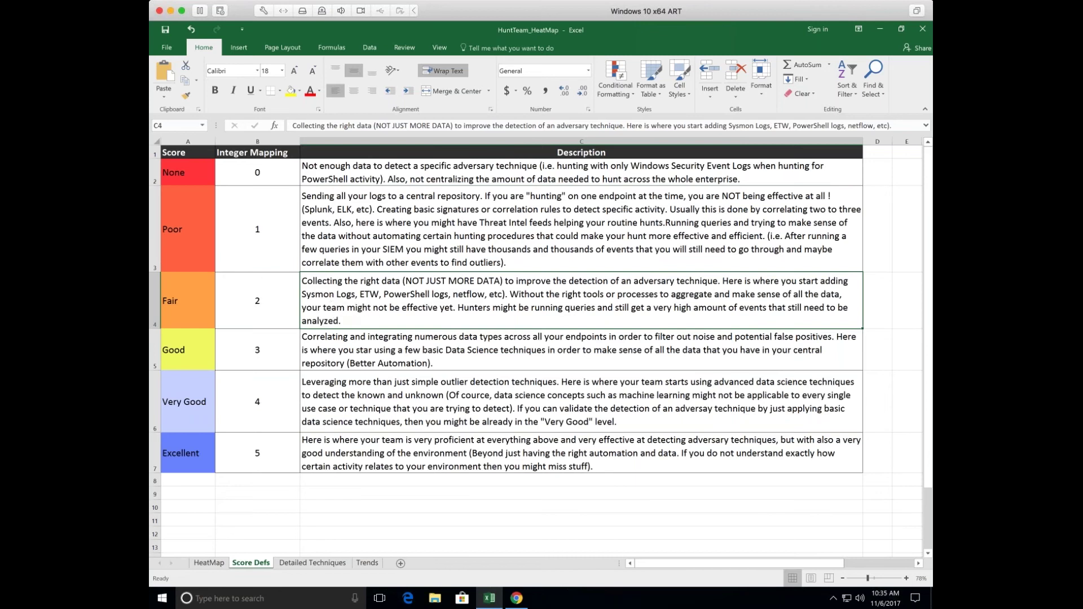
{"action": "left_click", "coordinate": [336, 350]}
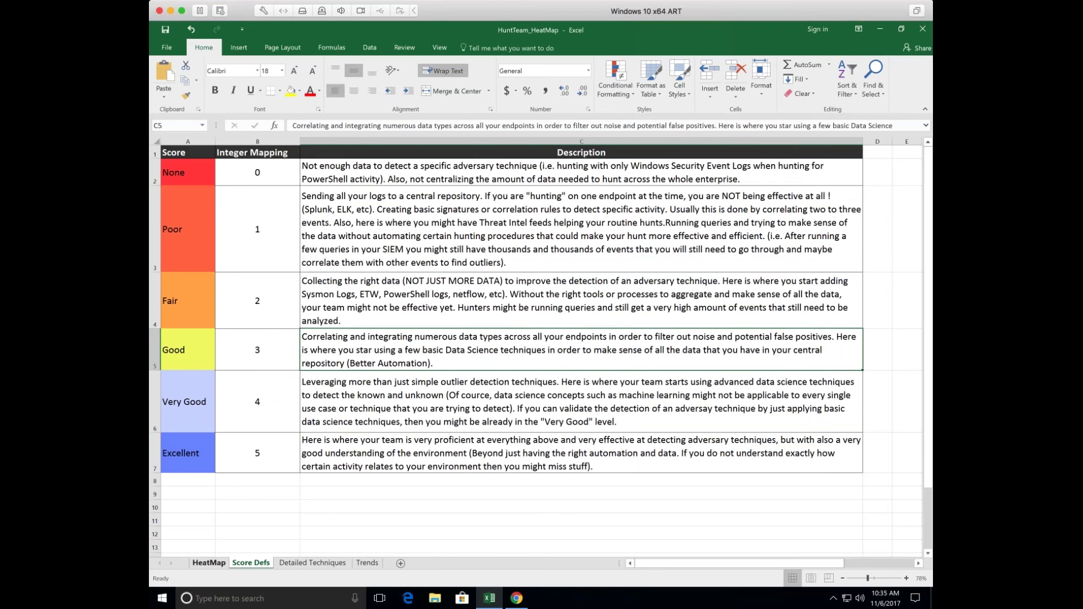
{"action": "left_click", "coordinate": [208, 563]}
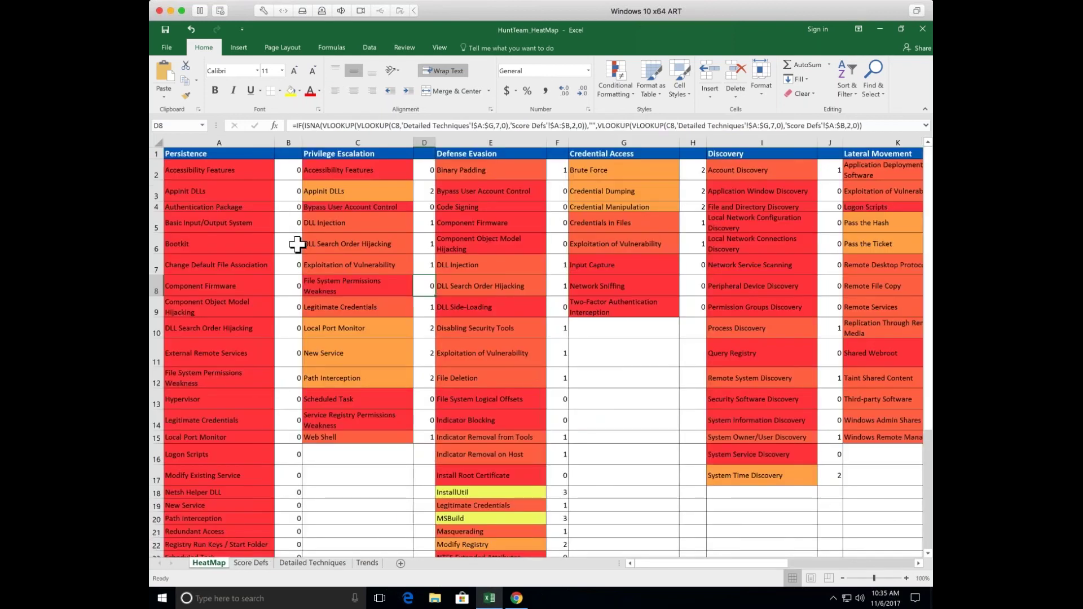
{"action": "scroll", "coordinate": [297, 244], "scroll_direction": "down", "scroll_amount": 1}
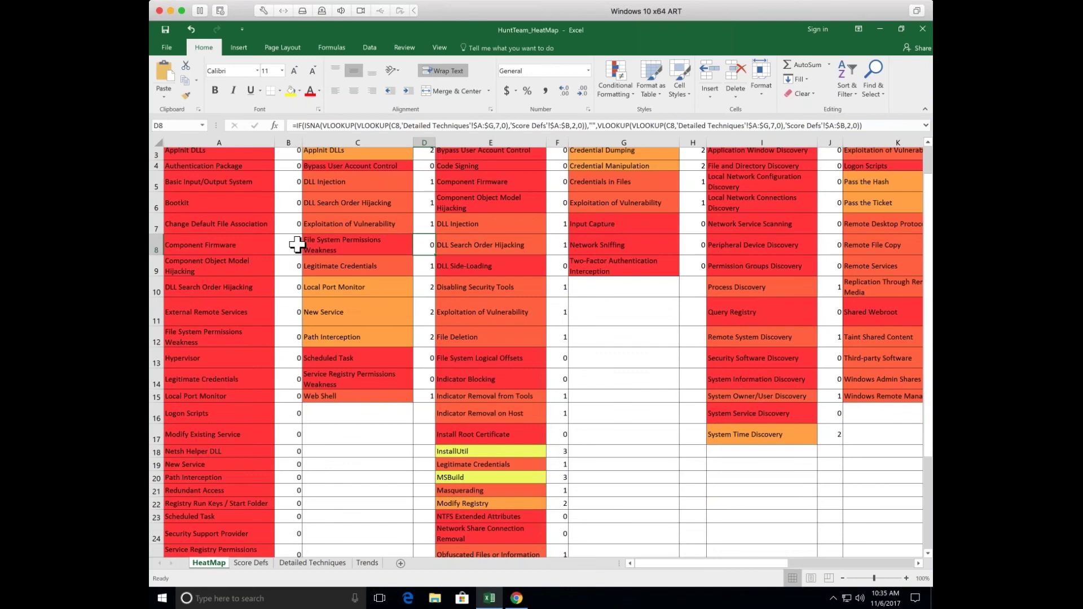
{"action": "scroll", "coordinate": [297, 244], "scroll_direction": "down", "scroll_amount": 3}
{"action": "scroll", "coordinate": [297, 245], "scroll_direction": "up", "scroll_amount": 4}
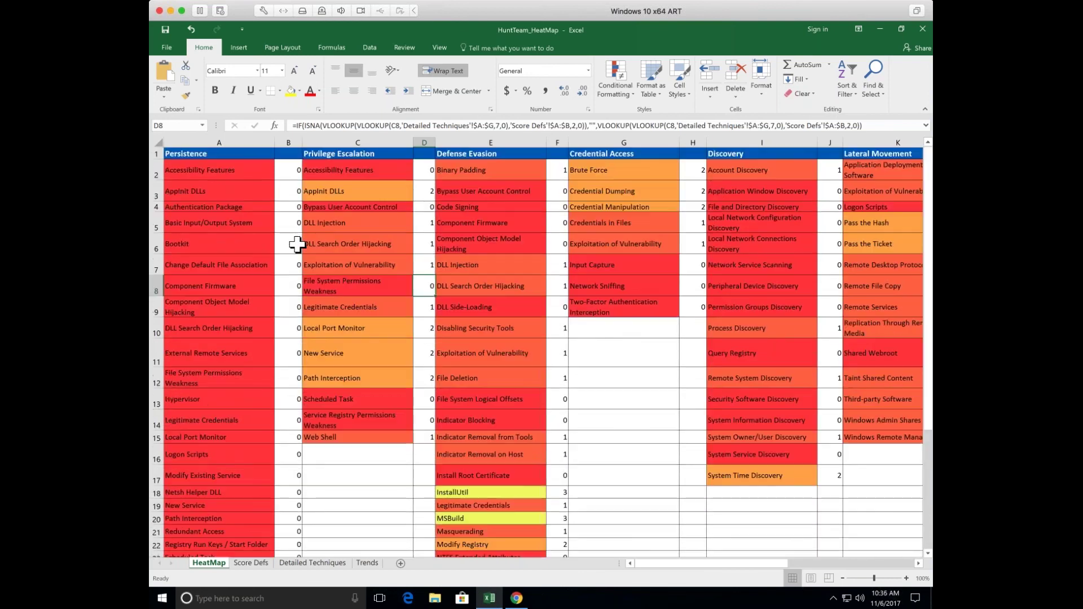
Set the Scheduled Task persistence score in cell B23 to 1
{"action": "scroll", "coordinate": [297, 244], "scroll_direction": "down", "scroll_amount": 1}
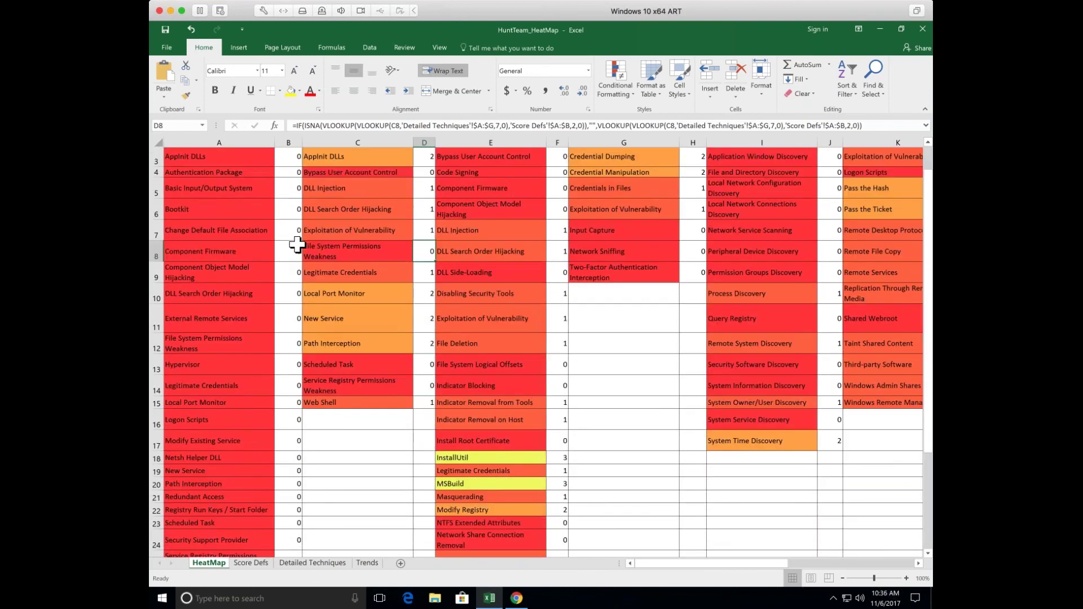
{"action": "scroll", "coordinate": [297, 245], "scroll_direction": "down", "scroll_amount": 2}
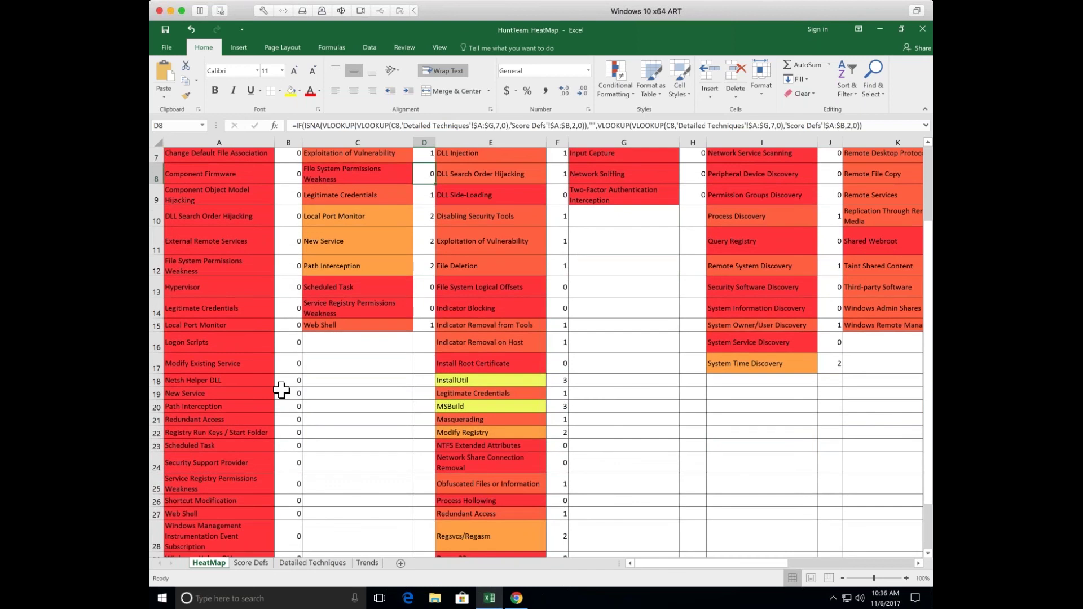
{"action": "scroll", "coordinate": [281, 389], "scroll_direction": "down", "scroll_amount": 1}
{"action": "left_click", "coordinate": [283, 388]}
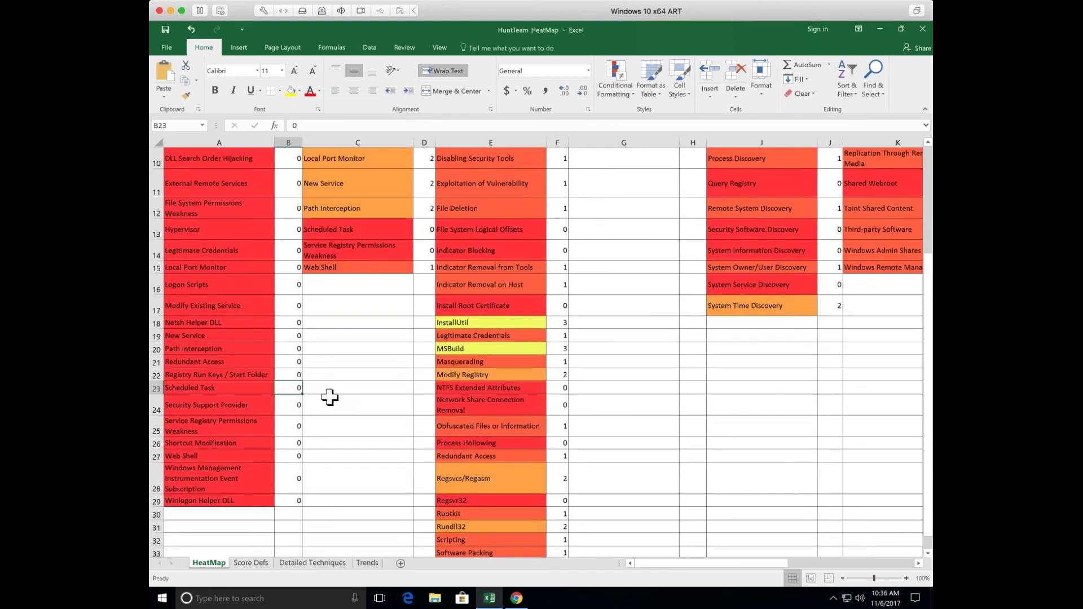
{"action": "type", "text": "1"}
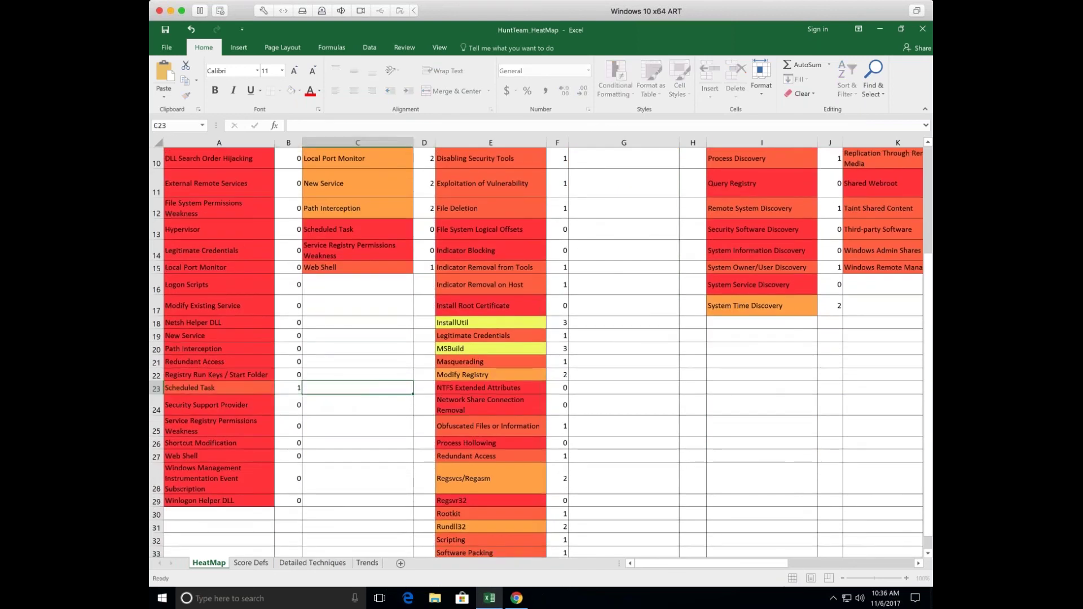
{"action": "left_click", "coordinate": [267, 386]}
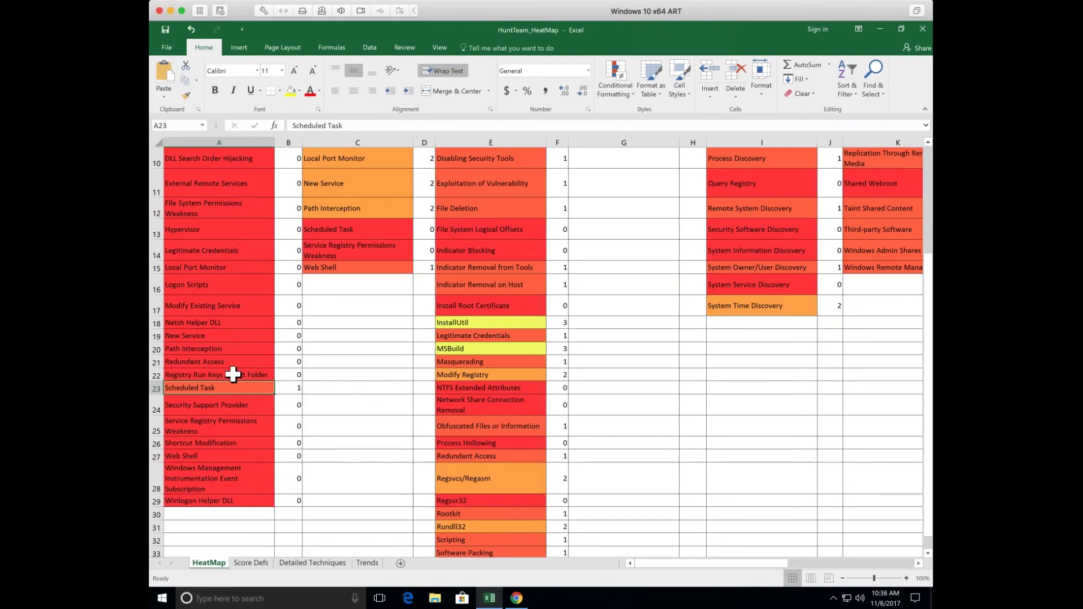
{"action": "left_click", "coordinate": [297, 384]}
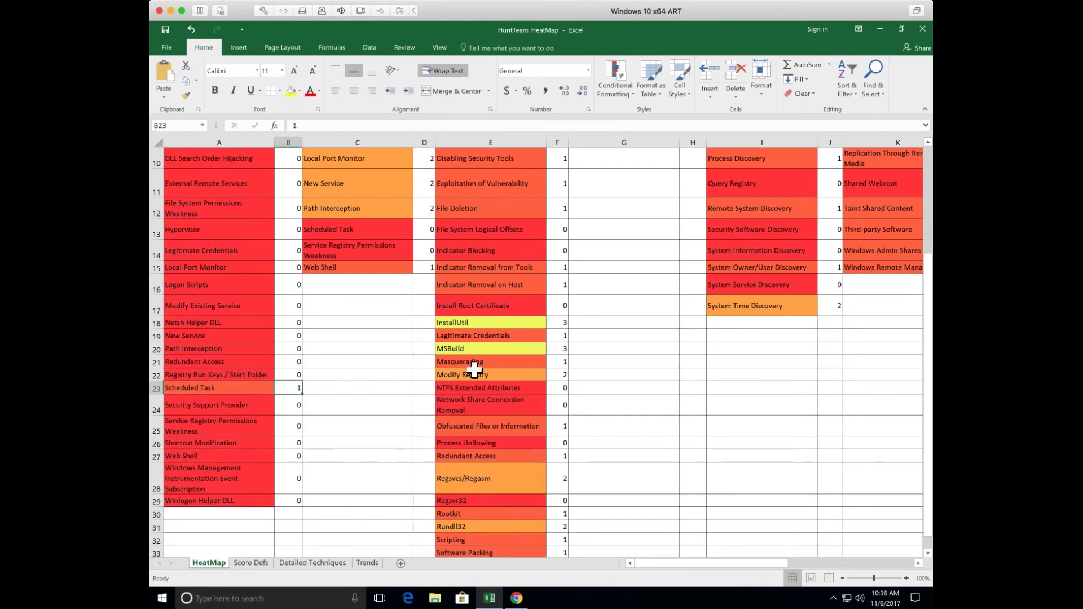
Set the Regsvr32 defense evasion score in cell F29 to 3
{"action": "scroll", "coordinate": [476, 370], "scroll_direction": "down", "scroll_amount": 1}
{"action": "scroll", "coordinate": [474, 370], "scroll_direction": "down", "scroll_amount": 1}
{"action": "left_click", "coordinate": [557, 430]}
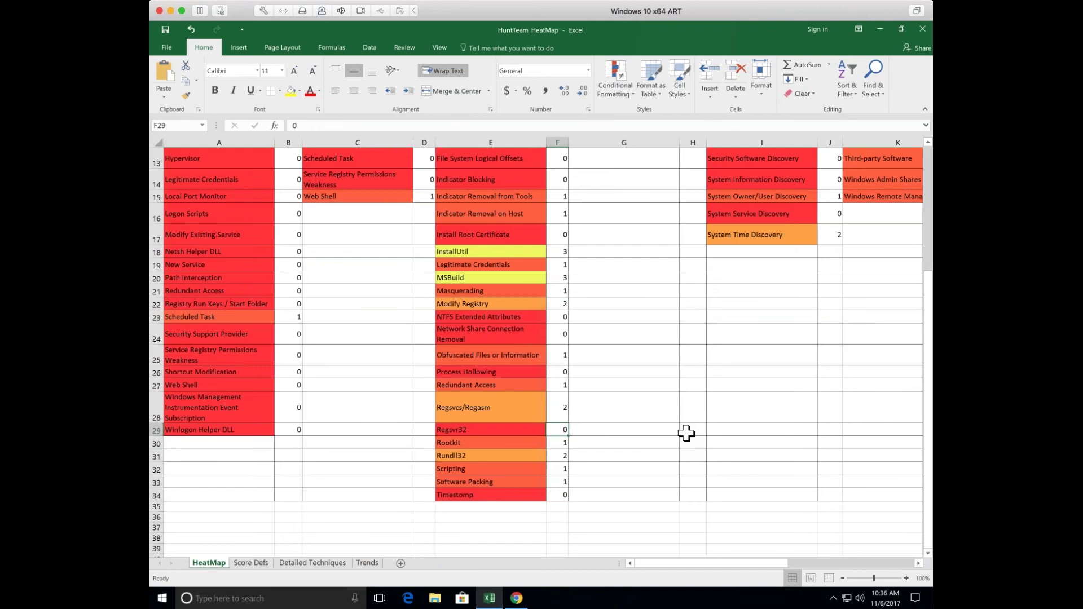
{"action": "type", "text": "3"}
{"action": "key", "text": "Tab"}
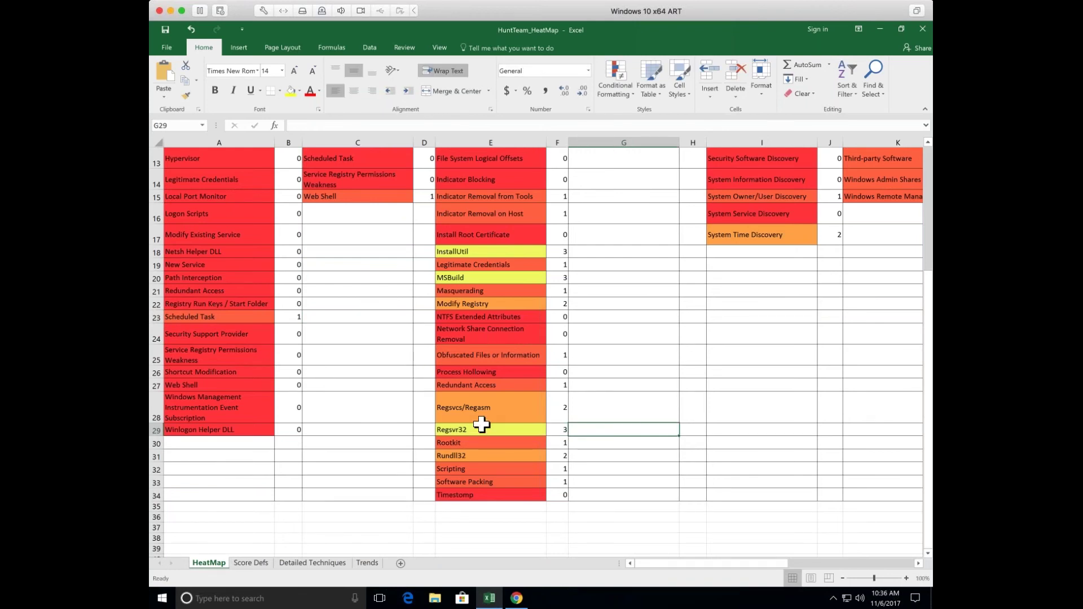
{"action": "scroll", "coordinate": [481, 424], "scroll_direction": "up", "scroll_amount": 1}
{"action": "scroll", "coordinate": [483, 424], "scroll_direction": "up", "scroll_amount": 3}
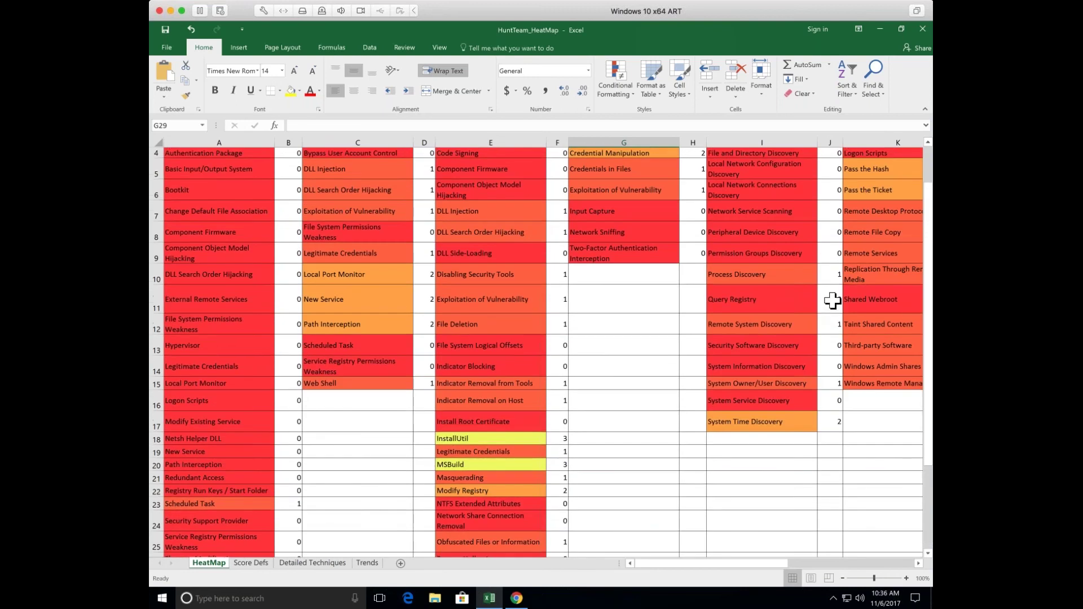
Inspect the score in J11 and the score formula in cell D3
{"action": "left_click", "coordinate": [829, 301]}
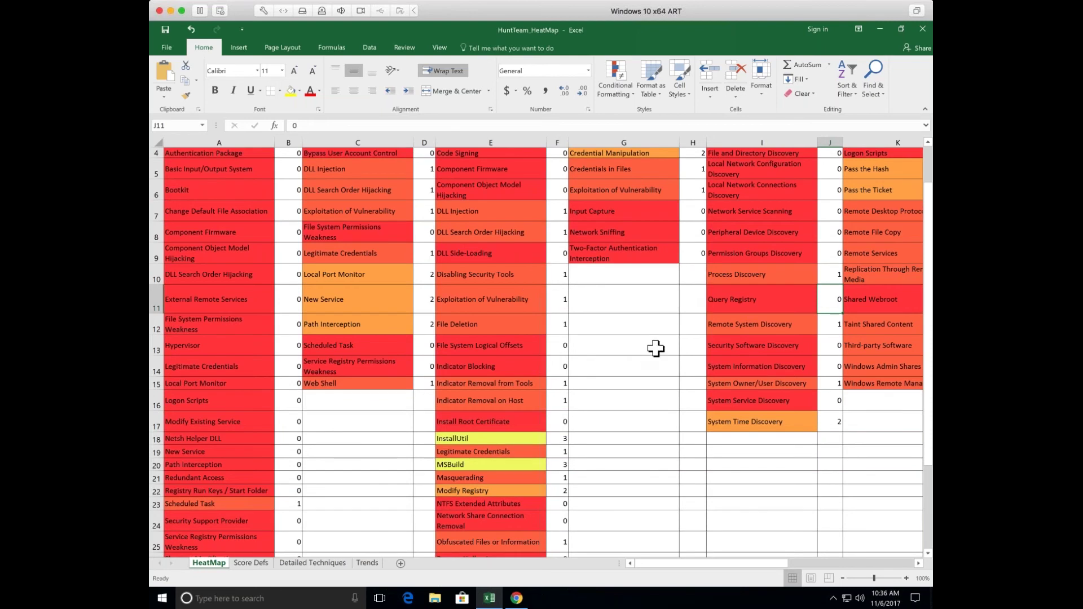
{"action": "scroll", "coordinate": [655, 349], "scroll_direction": "up", "scroll_amount": 1}
{"action": "scroll", "coordinate": [656, 349], "scroll_direction": "up", "scroll_amount": 1}
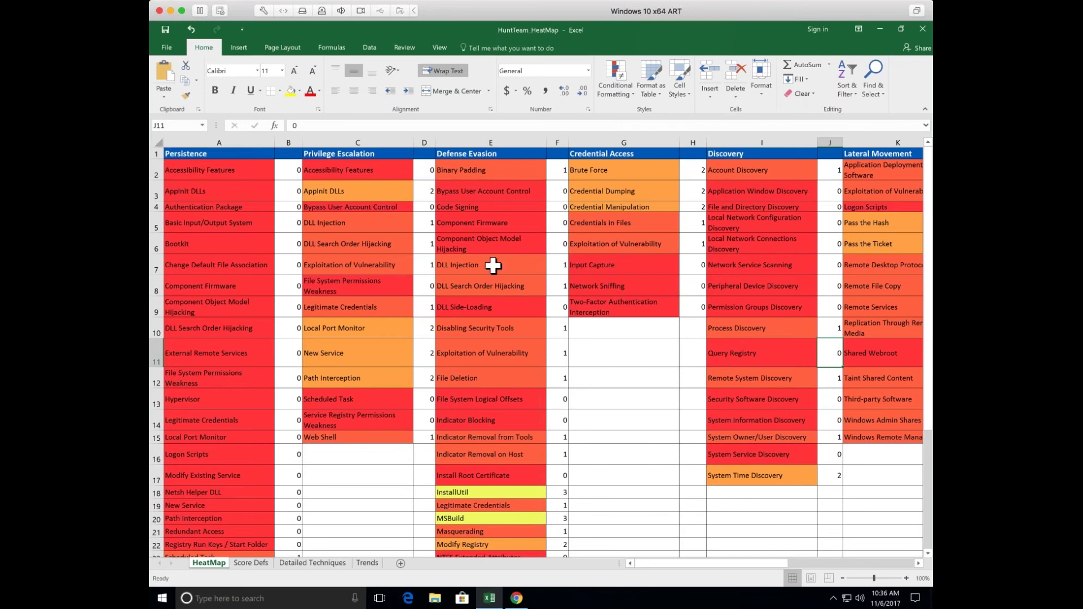
{"action": "left_click", "coordinate": [429, 195]}
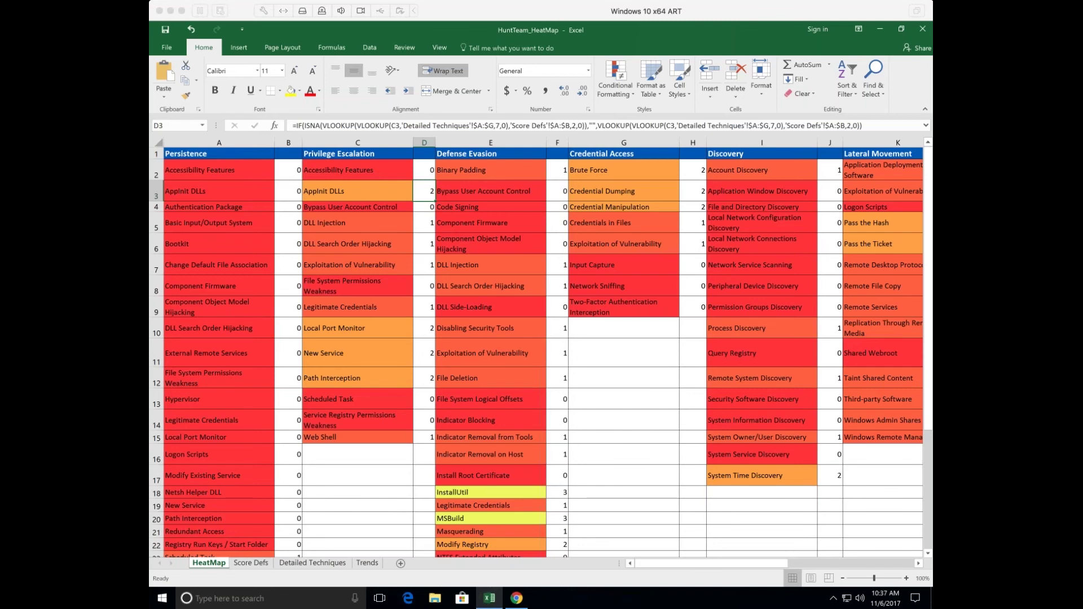
Select the Privilege Escalation scores D2:D13 to view their sum, then open the Trends sheet
{"action": "left_click", "coordinate": [561, 318]}
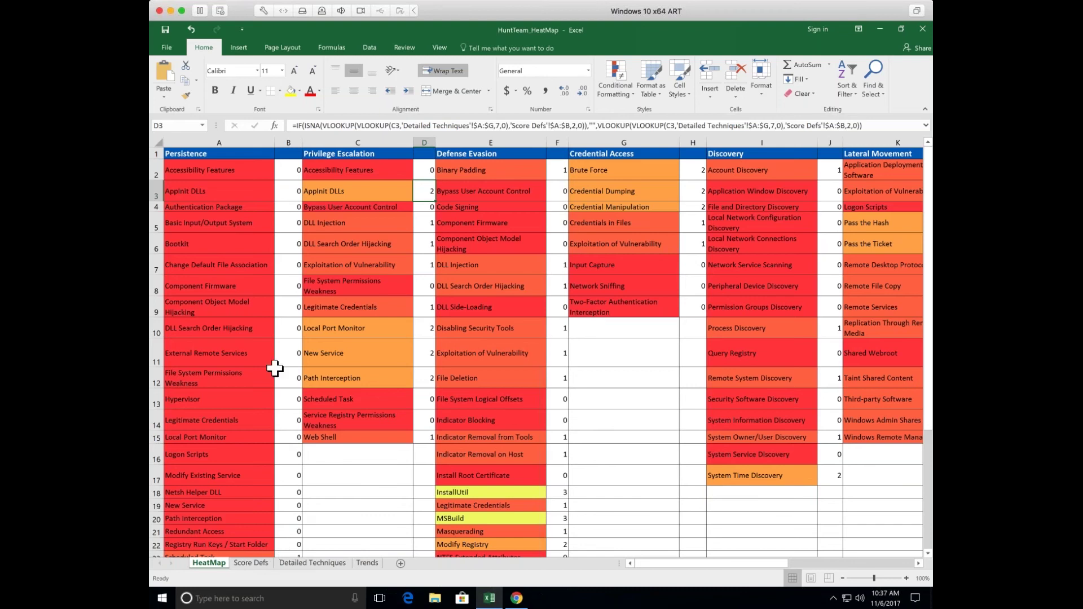
{"action": "left_click_drag", "start_coordinate": [422, 172], "coordinate": [426, 438]}
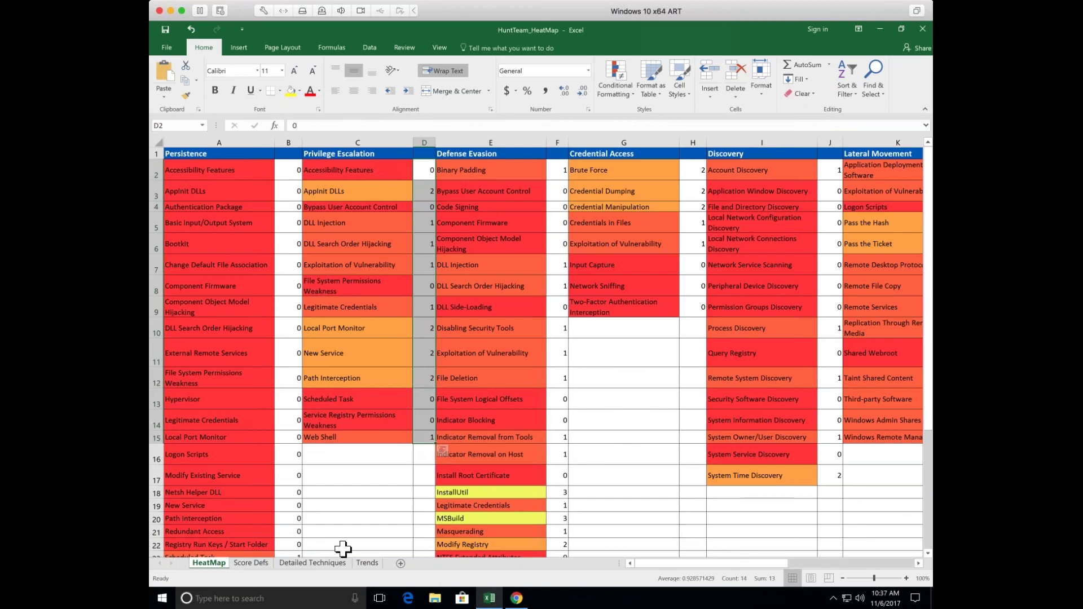
{"action": "left_click", "coordinate": [365, 563]}
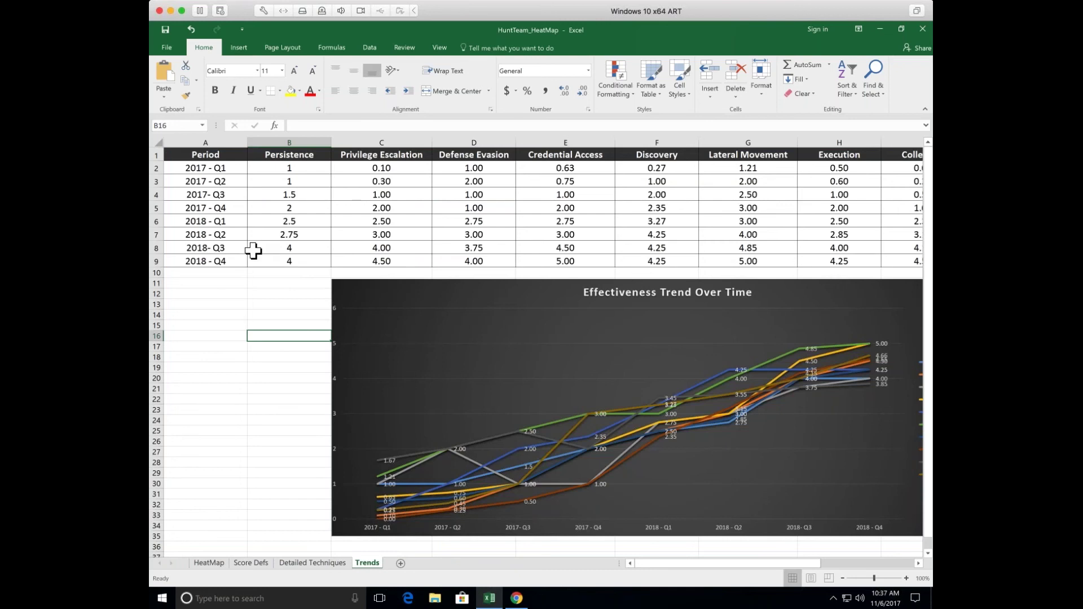
{"action": "left_click", "coordinate": [201, 168]}
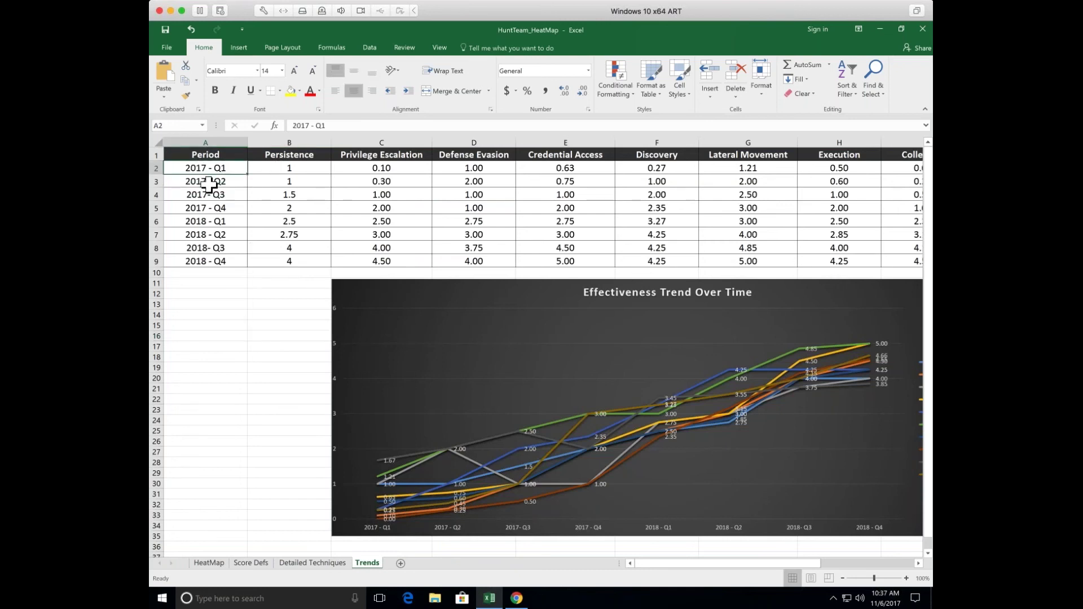
{"action": "left_click", "coordinate": [277, 168]}
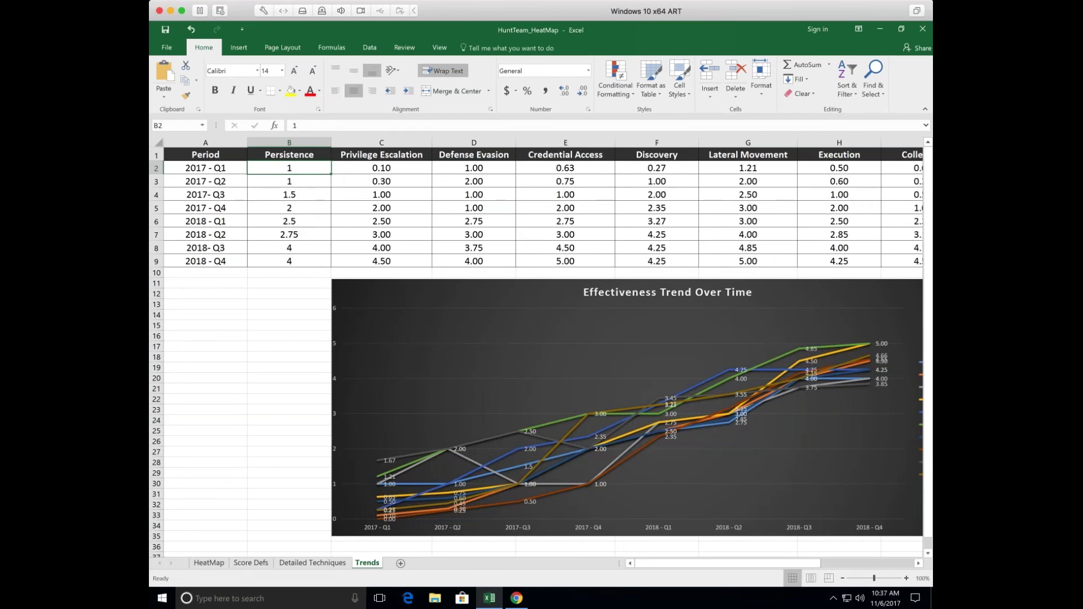
{"action": "left_click", "coordinate": [288, 181]}
{"action": "key", "text": "Down"}
{"action": "key", "text": "Down"}
{"action": "key", "text": "Down"}
{"action": "key", "text": "Down"}
{"action": "key", "text": "Down"}
{"action": "key", "text": "Down"}
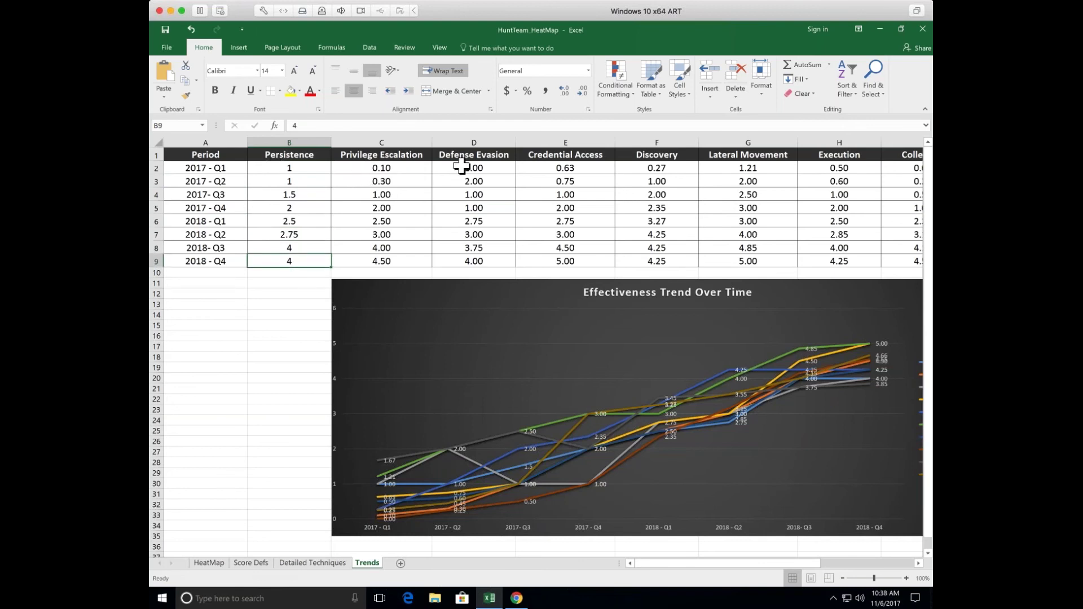
{"action": "left_click", "coordinate": [363, 168]}
{"action": "left_click_drag", "start_coordinate": [367, 177], "coordinate": [371, 260]}
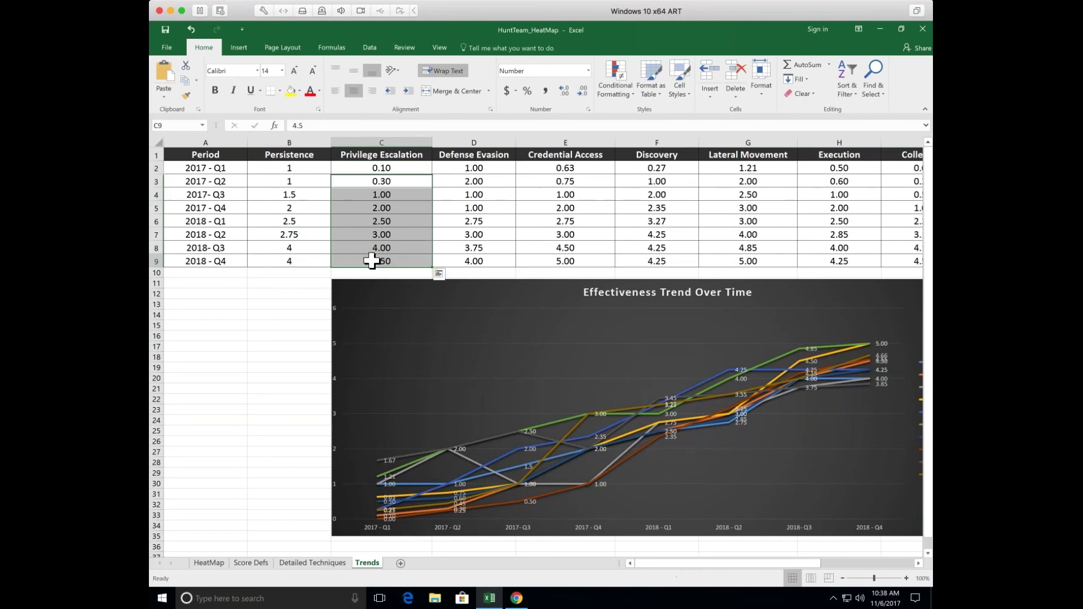
{"action": "left_click", "coordinate": [372, 261]}
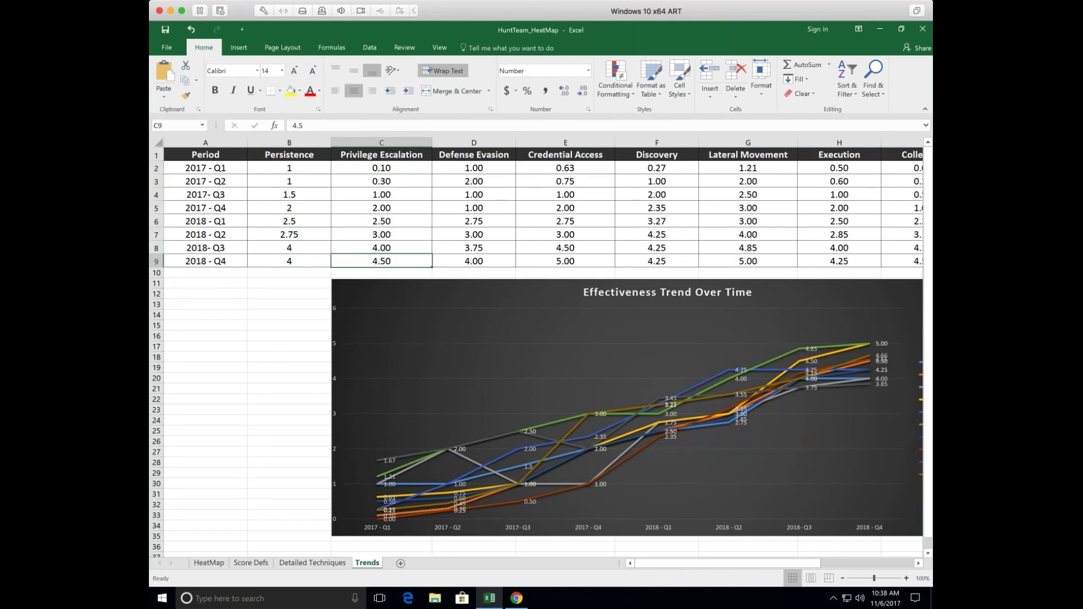
{"action": "left_click_drag", "start_coordinate": [648, 563], "coordinate": [670, 562]}
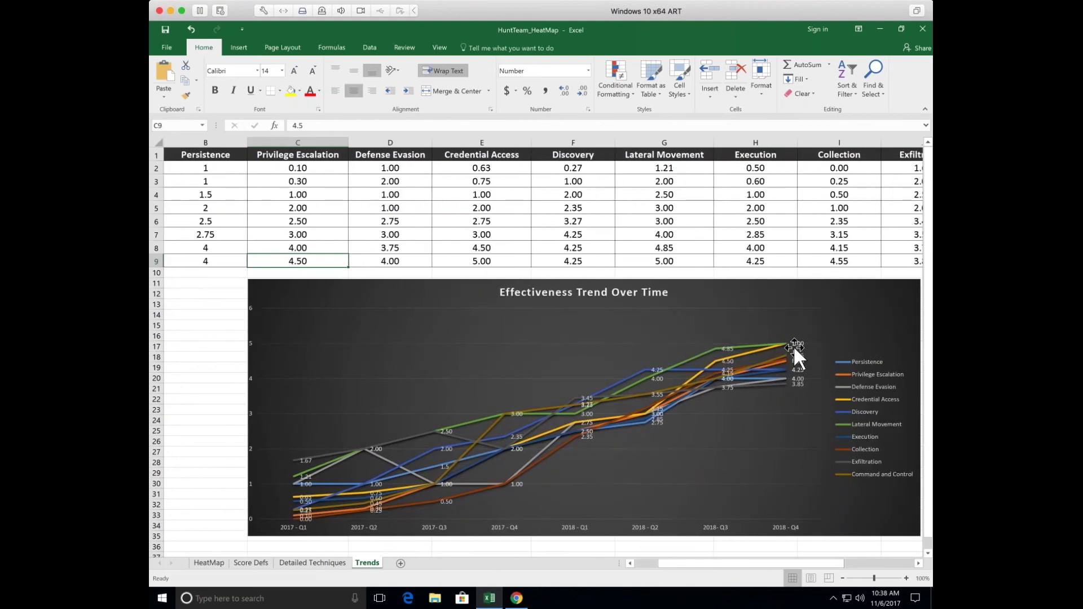
{"action": "left_click", "coordinate": [196, 284]}
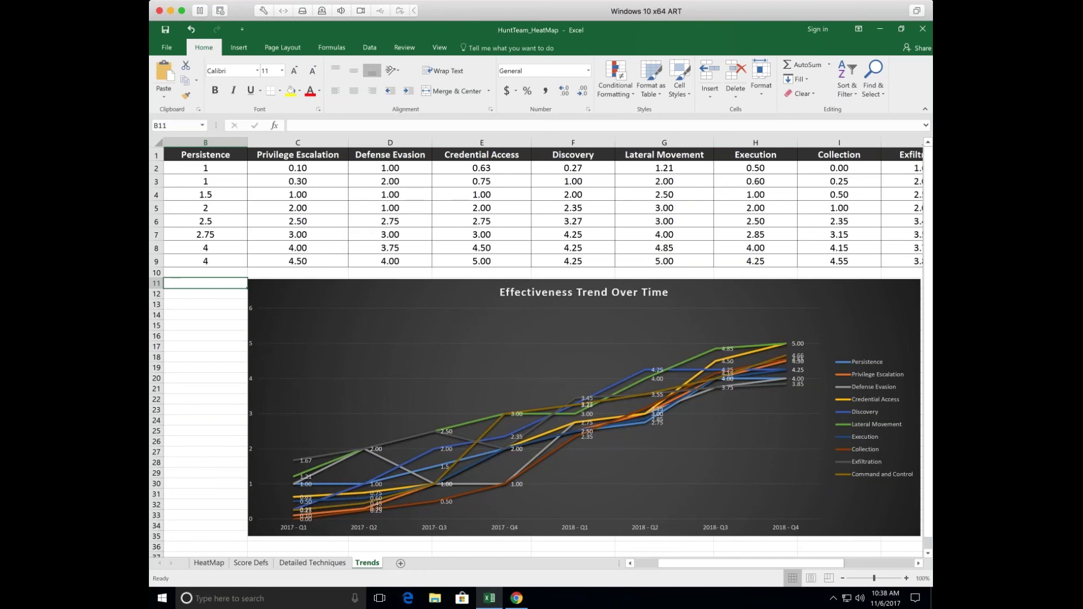
{"action": "scroll", "coordinate": [542, 350], "scroll_direction": "left", "scroll_amount": 1}
{"action": "scroll", "coordinate": [203, 346], "scroll_direction": "left", "scroll_amount": 1}
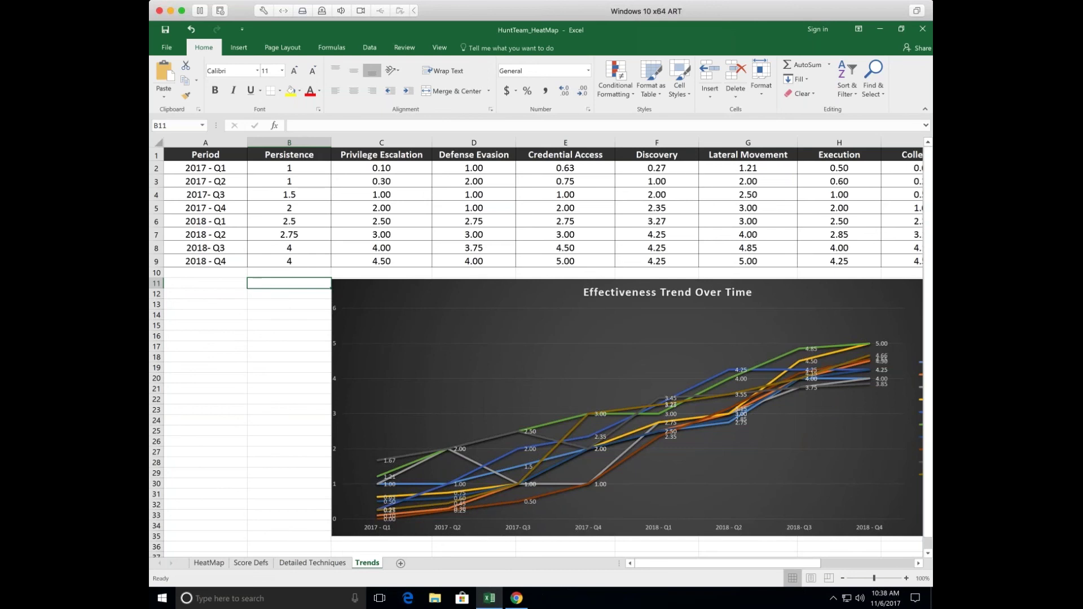
{"action": "left_click", "coordinate": [264, 273]}
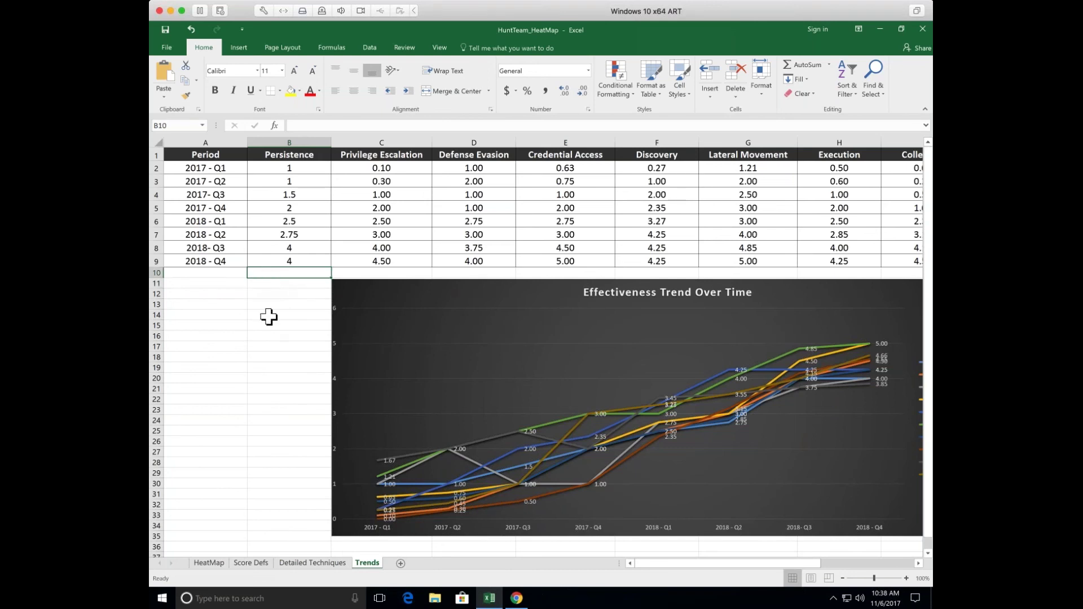